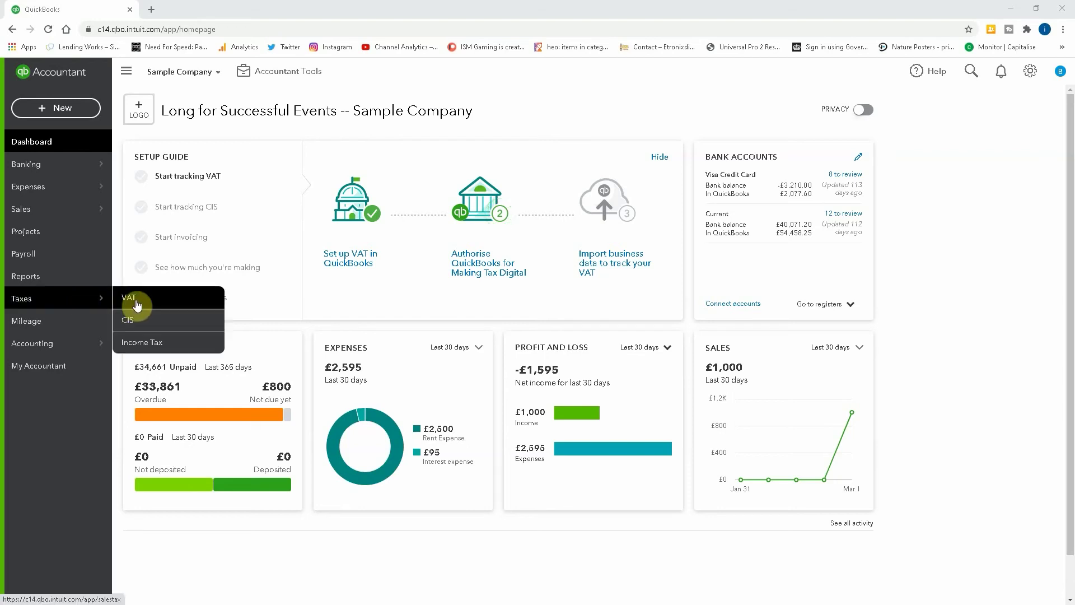
Step: Open the VAT rates list and make the 20.0% ECG rate inactive
{"action": "left_click", "coordinate": [151, 307]}
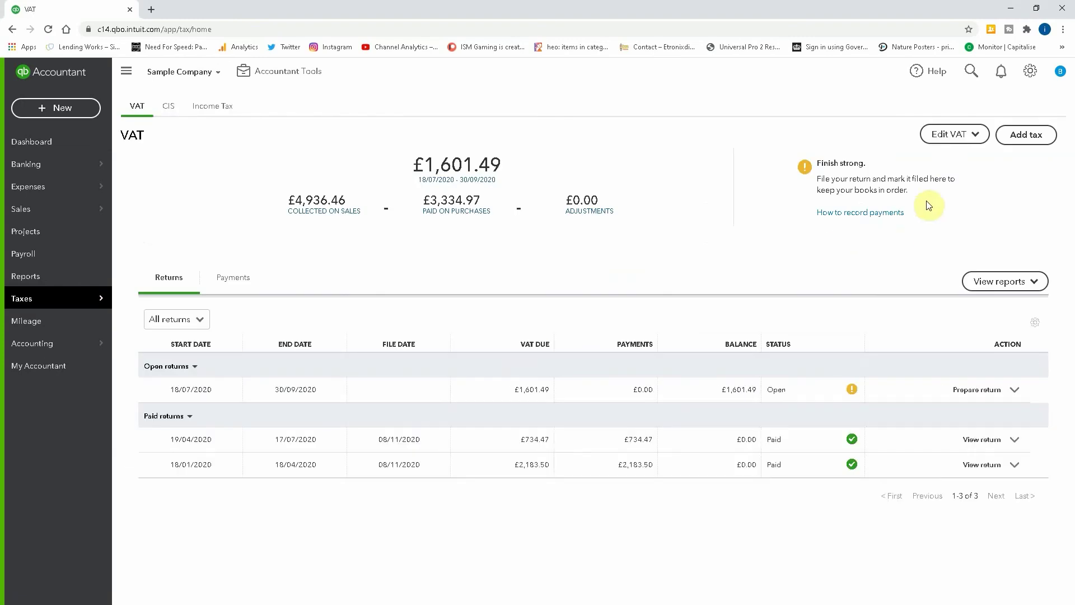
{"action": "left_click", "coordinate": [973, 141]}
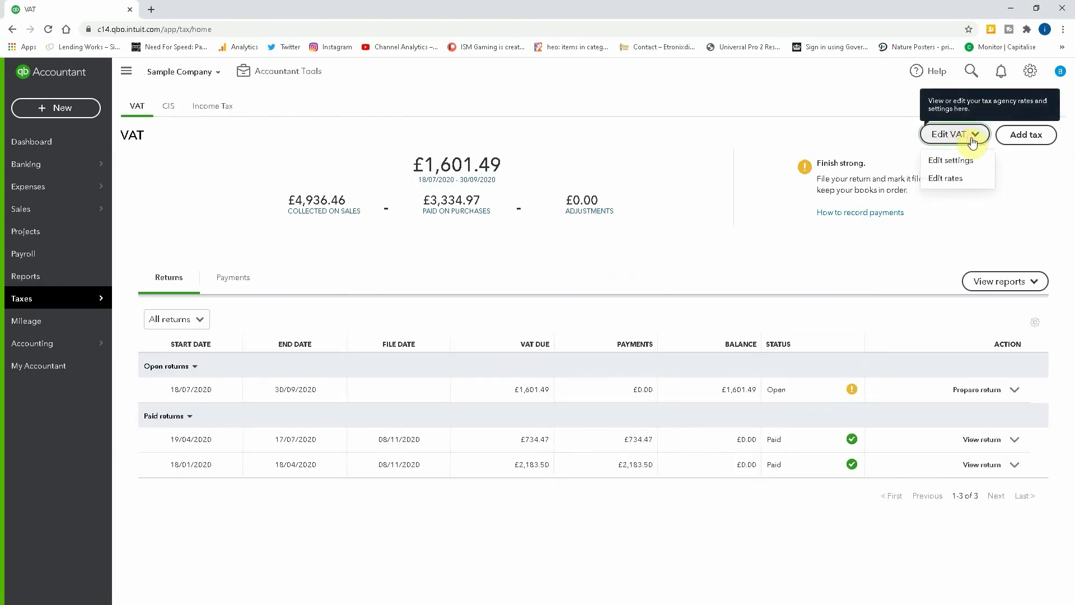
{"action": "left_click", "coordinate": [950, 180]}
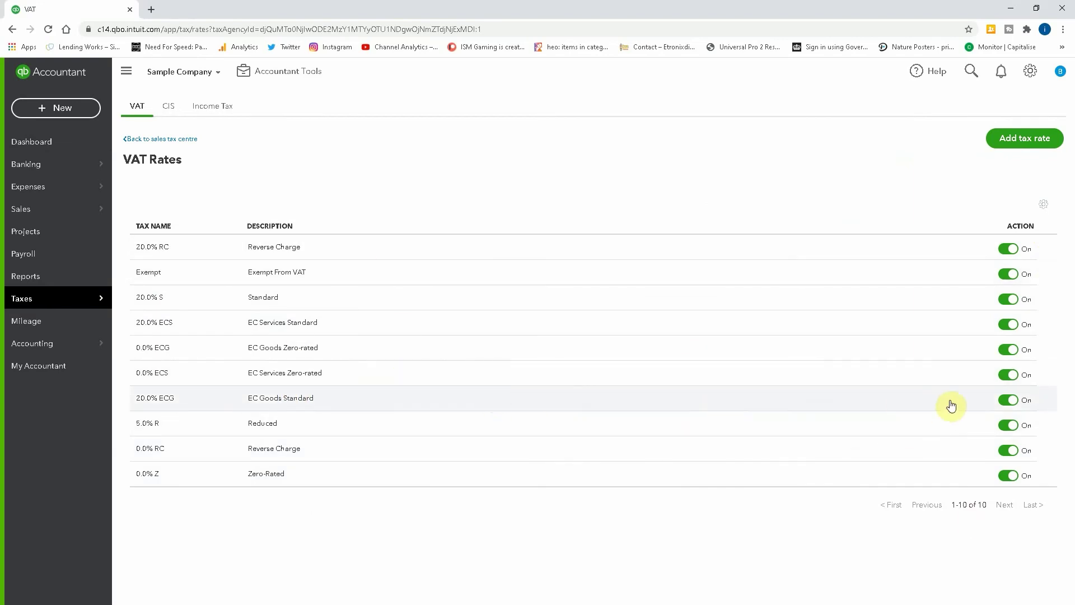
{"action": "left_click", "coordinate": [1016, 404]}
{"action": "left_click", "coordinate": [998, 400]}
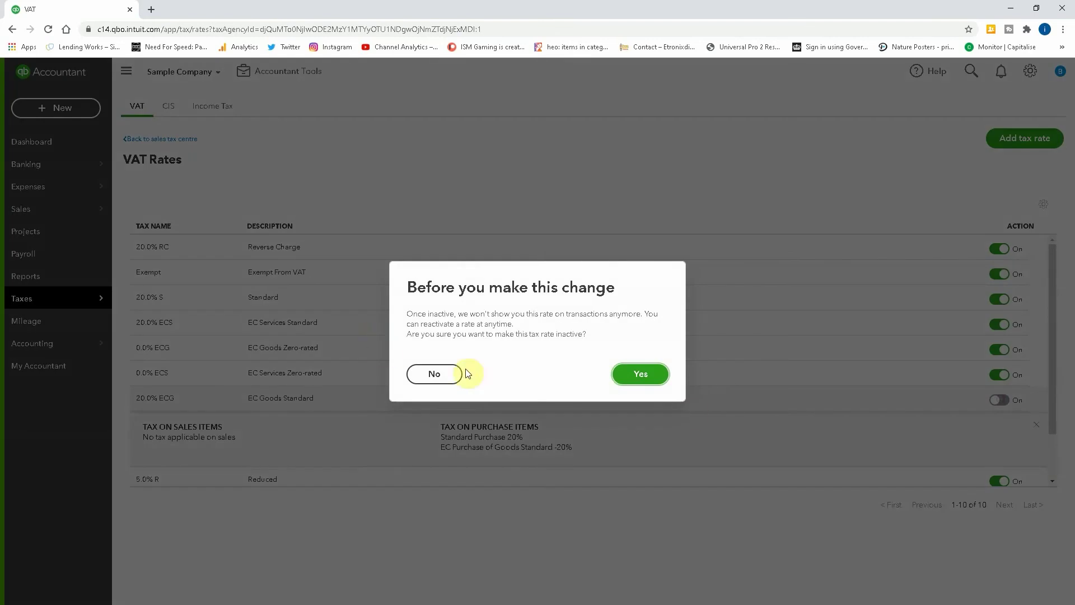
{"action": "left_click", "coordinate": [628, 378]}
Step: Deactivate the 0.0% ECS, 0.0% ECG and 20.0% ECS rates too, confirming each
{"action": "left_click", "coordinate": [1007, 376]}
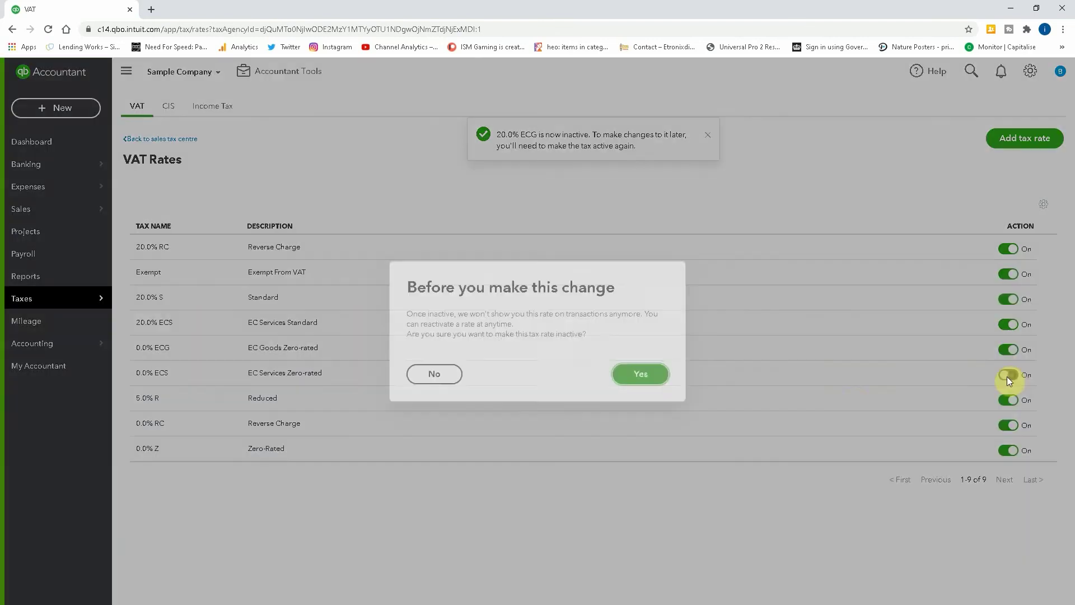
{"action": "left_click", "coordinate": [651, 375]}
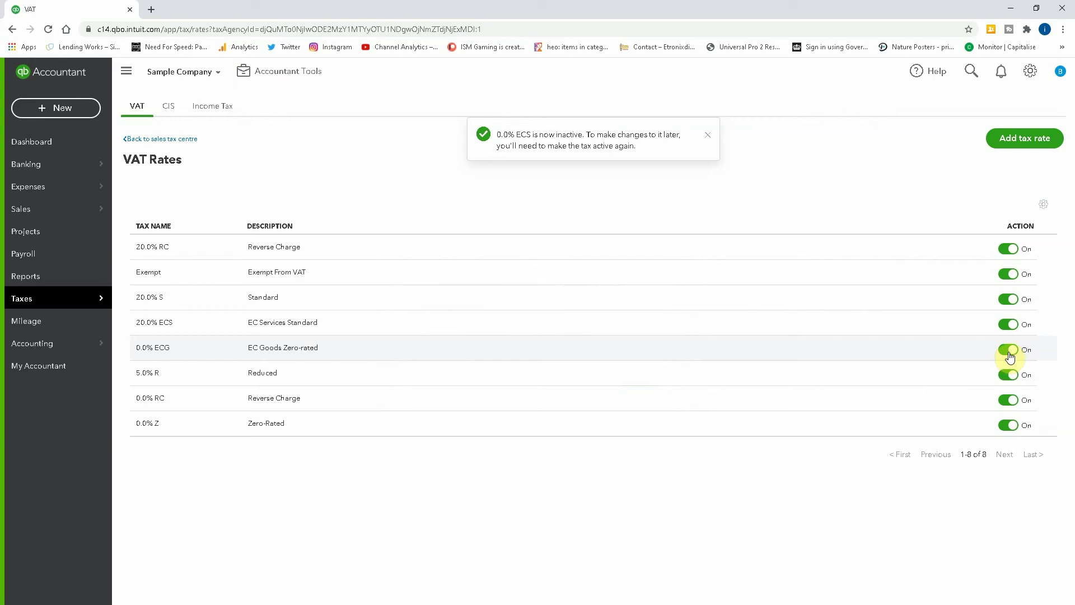
{"action": "left_click", "coordinate": [1008, 350]}
{"action": "left_click", "coordinate": [638, 367]}
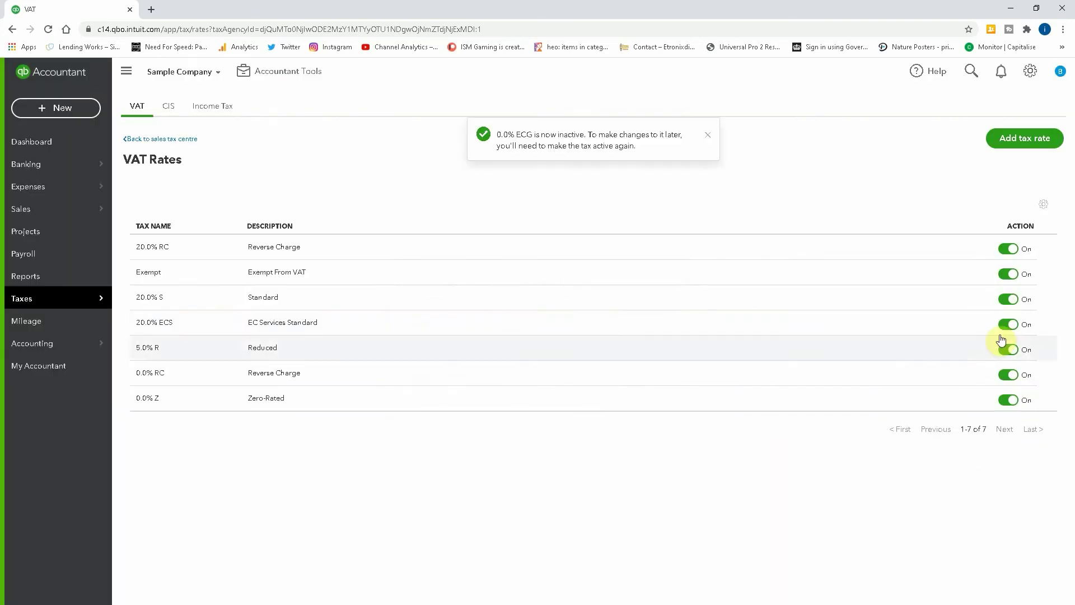
{"action": "left_click", "coordinate": [1008, 325]}
{"action": "left_click", "coordinate": [639, 373]}
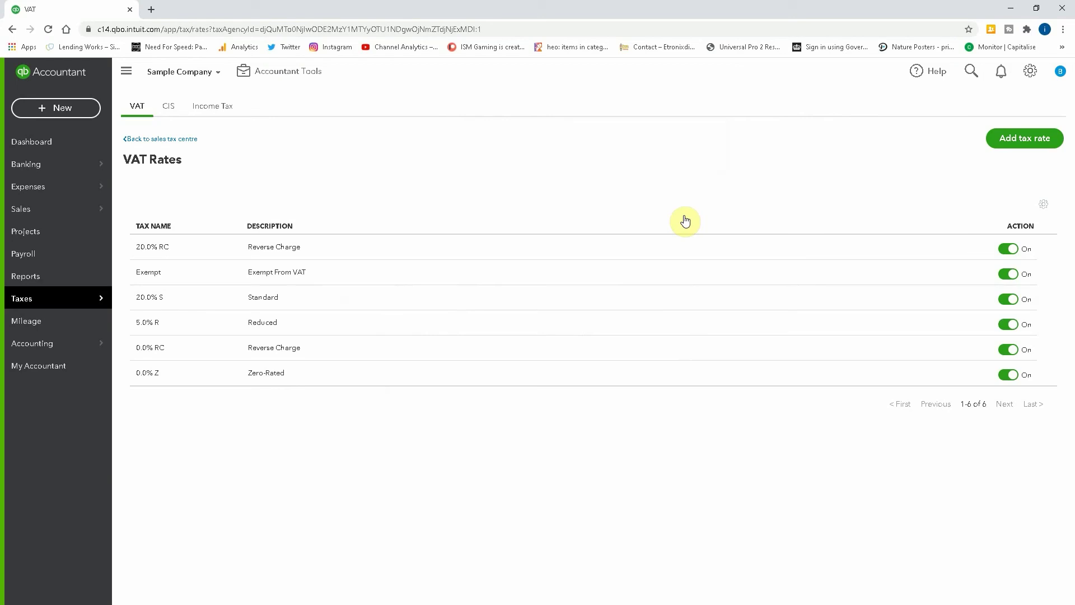
Step: Include inactive rates in the table and switch on 20.0% RC CIS and 5.0% RC CIS
{"action": "left_click", "coordinate": [1045, 207]}
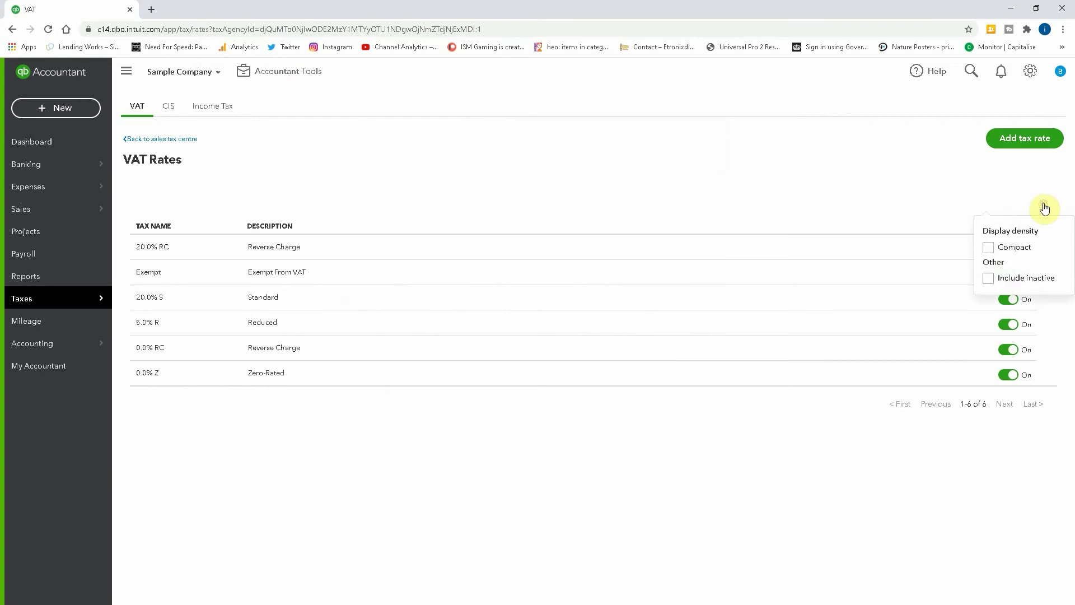
{"action": "left_click", "coordinate": [986, 278]}
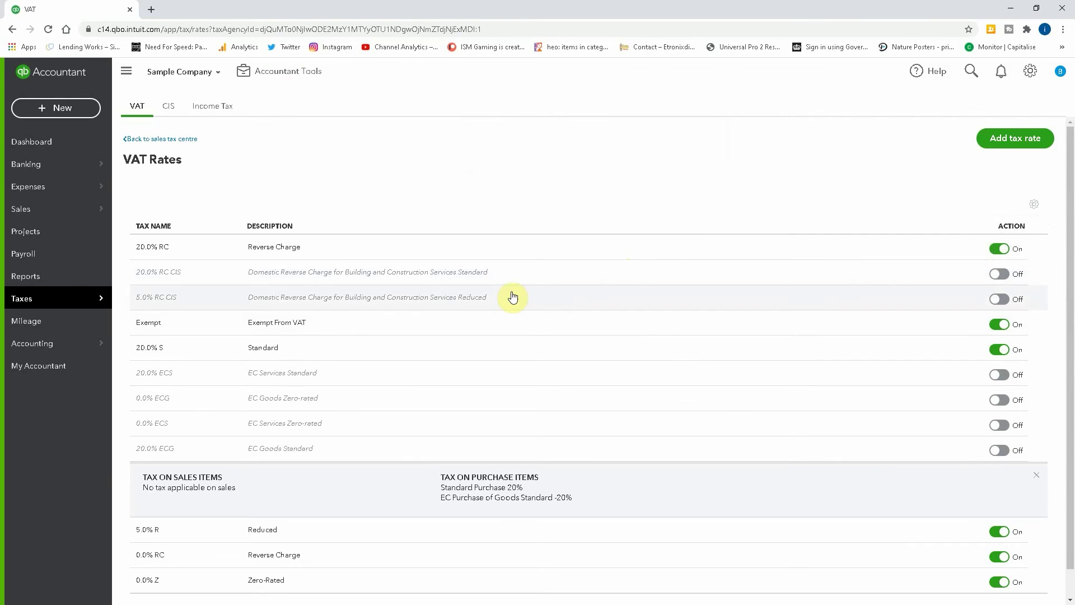
{"action": "left_click", "coordinate": [998, 274]}
{"action": "left_click", "coordinate": [997, 301]}
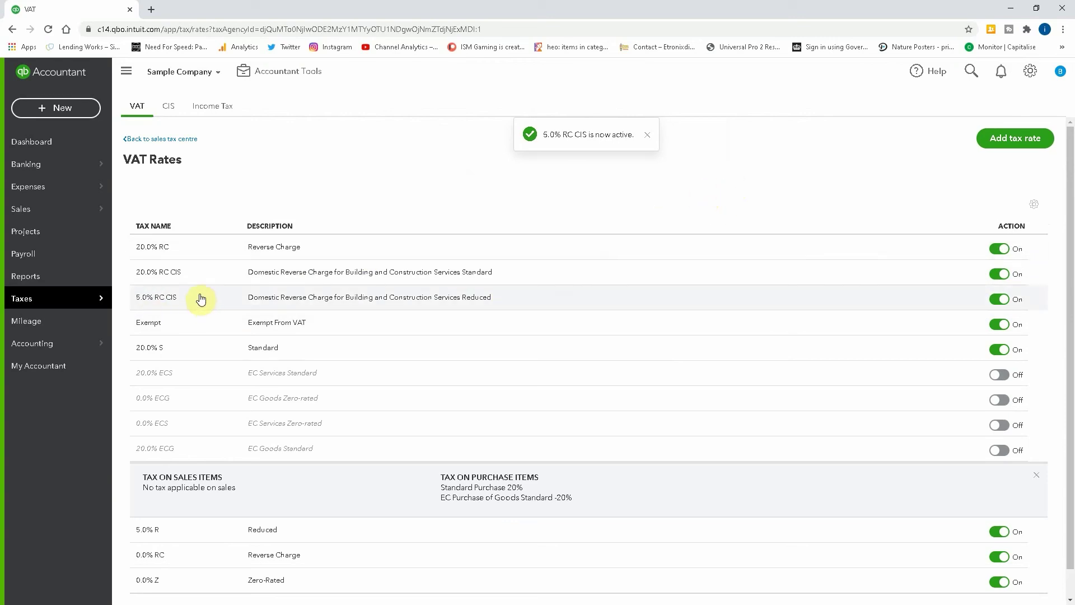
Step: Save new supplier 'def building services' with Is subcontractor ticked
{"action": "mouse_move", "coordinate": [74, 191]}
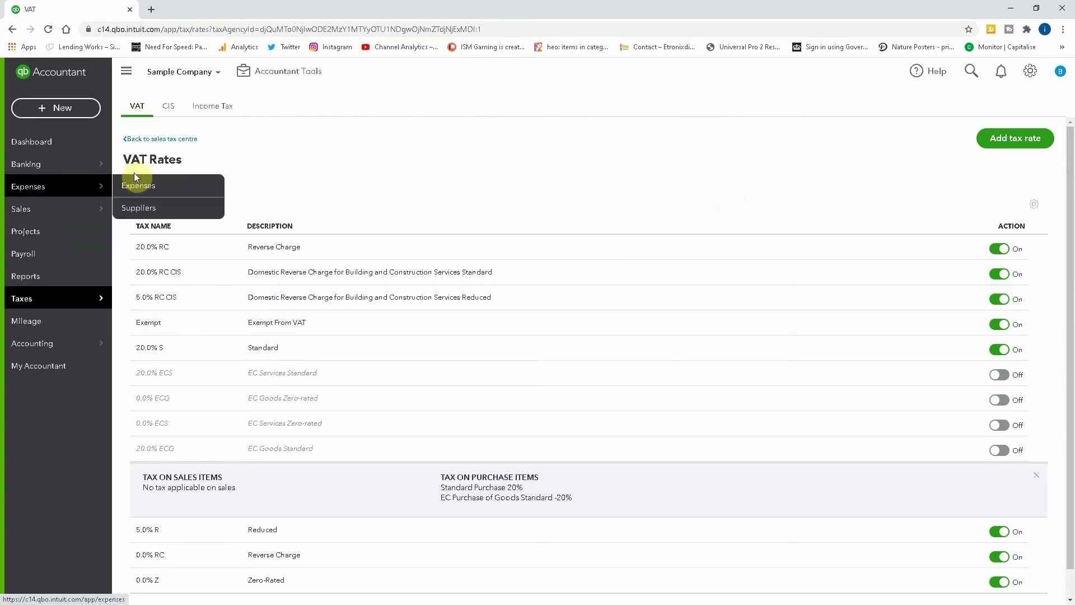
{"action": "left_click", "coordinate": [141, 207]}
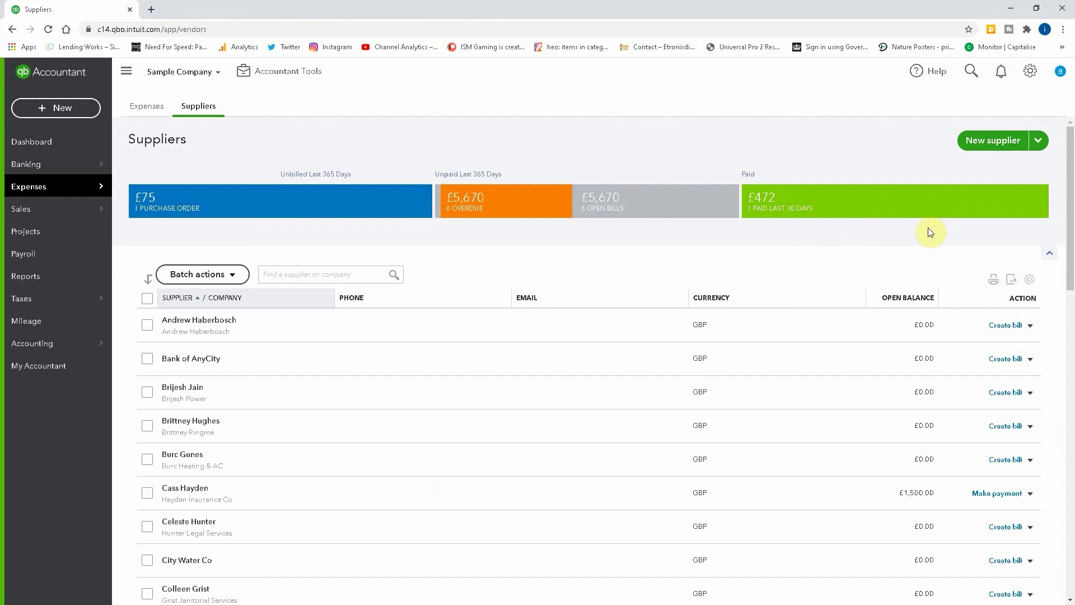
{"action": "left_click", "coordinate": [1002, 141]}
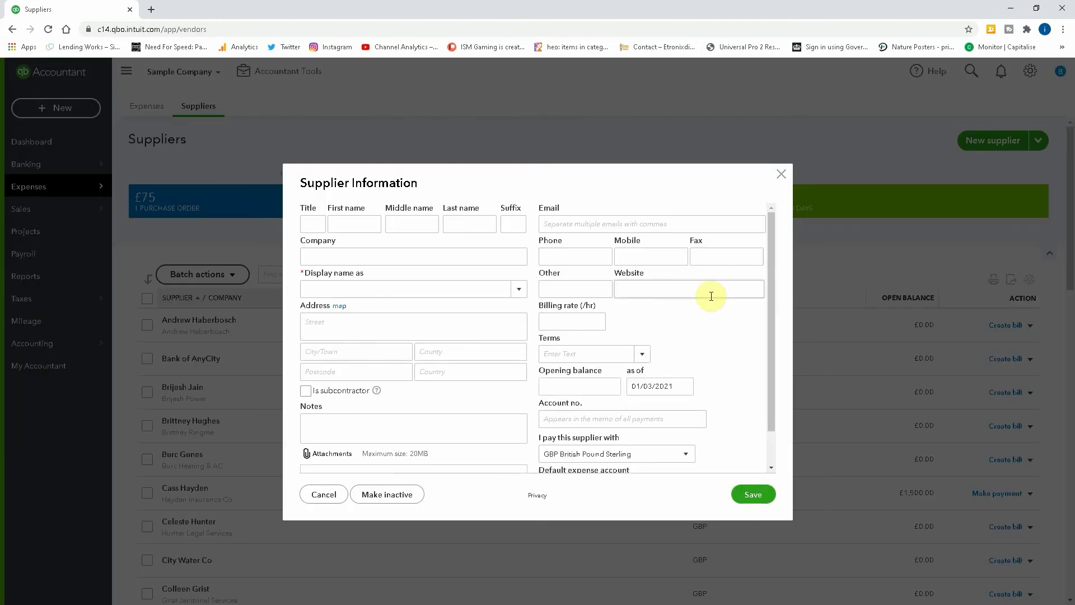
{"action": "left_click", "coordinate": [363, 256]}
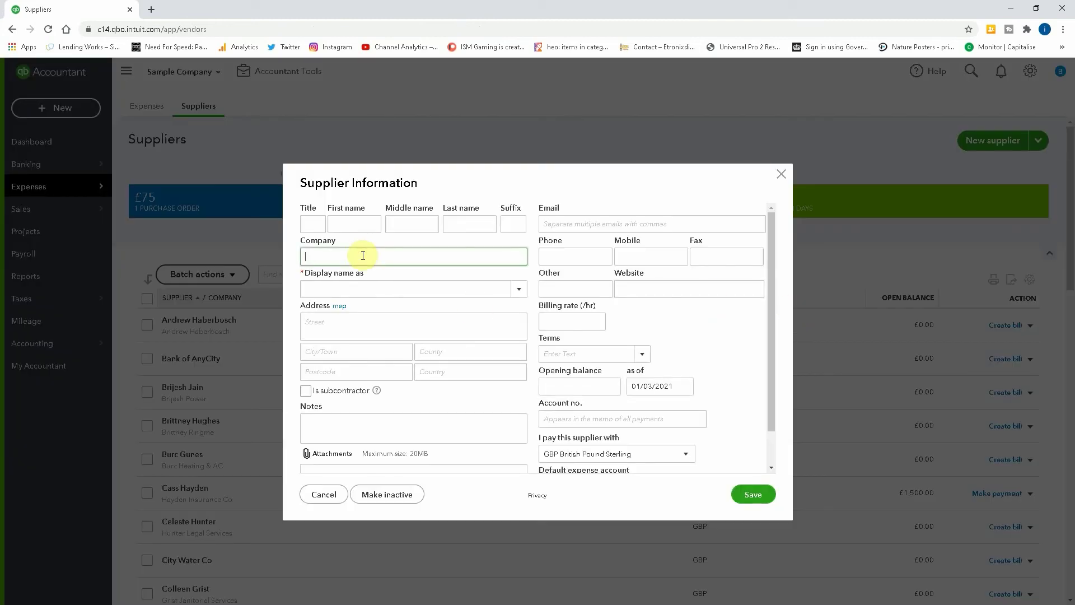
{"action": "type", "text": "def building services"}
{"action": "left_click", "coordinate": [305, 390]}
{"action": "scroll", "coordinate": [470, 446], "scroll_direction": "down", "scroll_amount": 3}
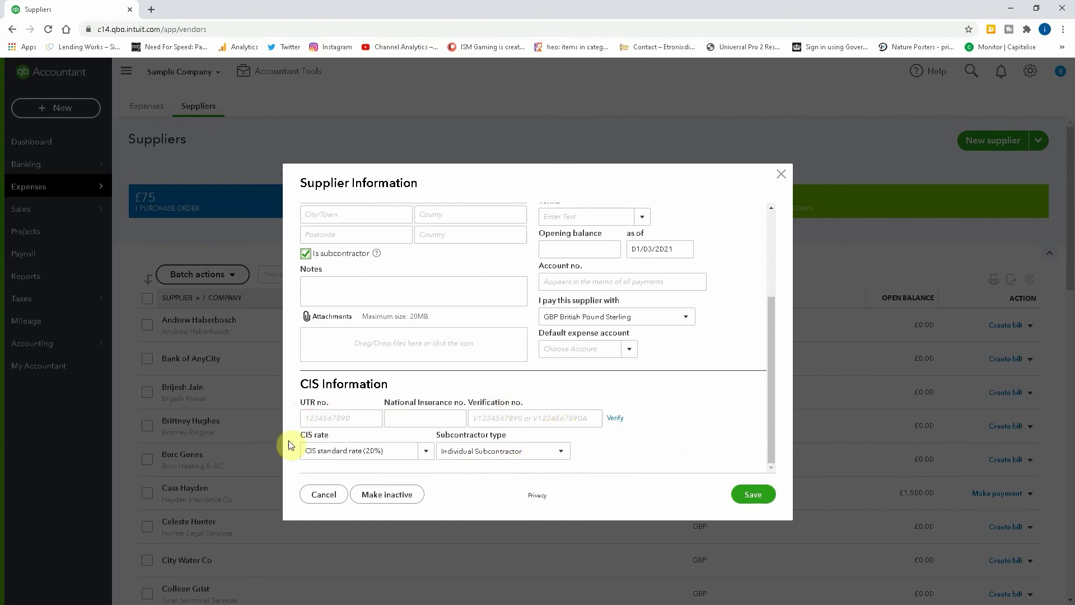
{"action": "left_click", "coordinate": [750, 492]}
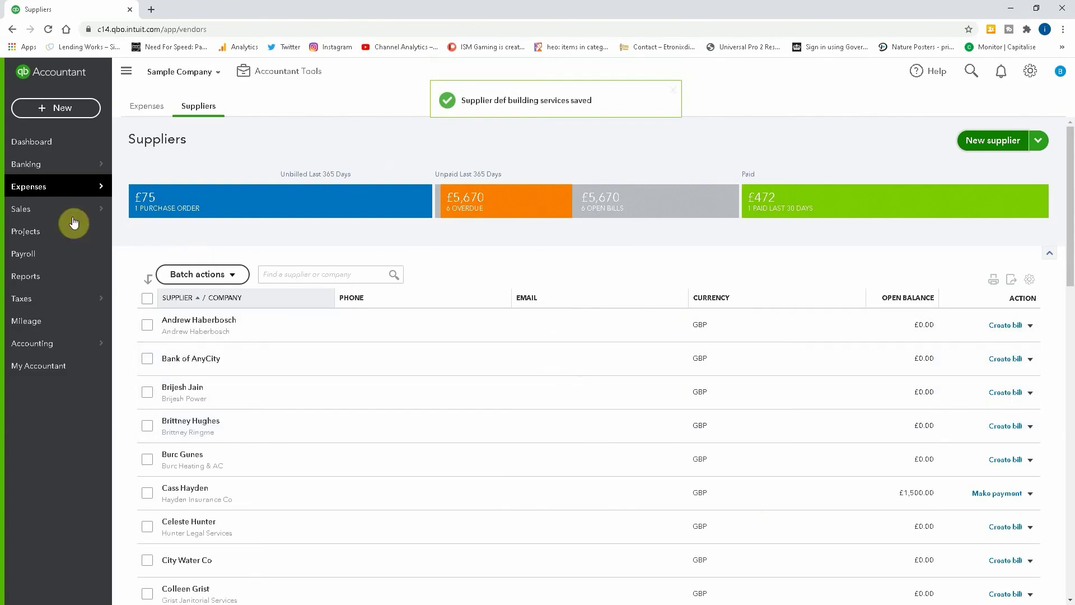
Step: Create a bill for def building services from the Suppliers list, prefilled with CIS cost standard (20%)
{"action": "left_click", "coordinate": [1038, 140]}
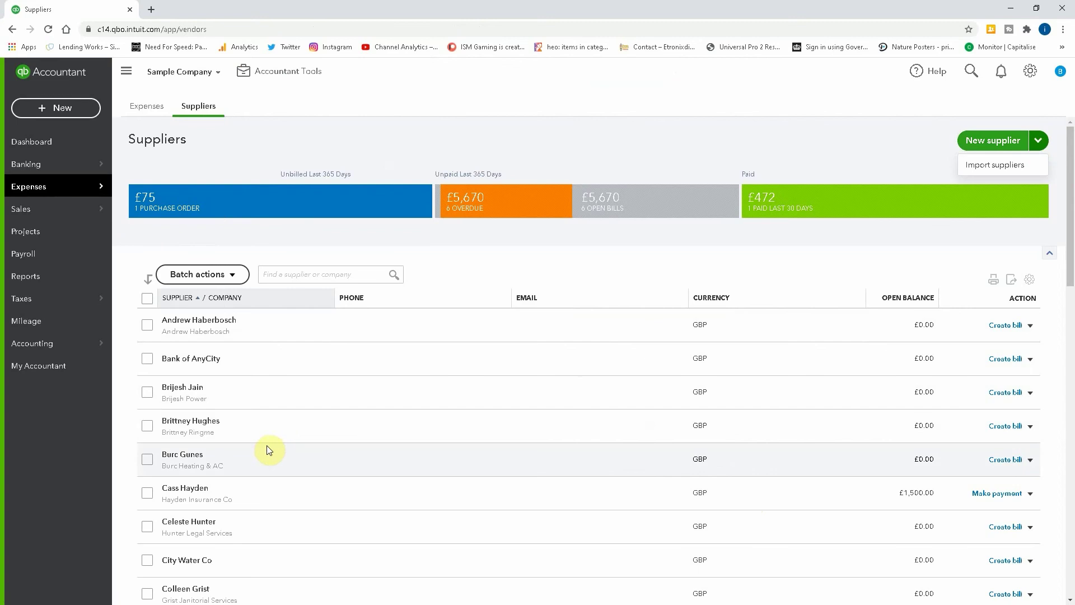
{"action": "scroll", "coordinate": [269, 451], "scroll_direction": "down", "scroll_amount": 3}
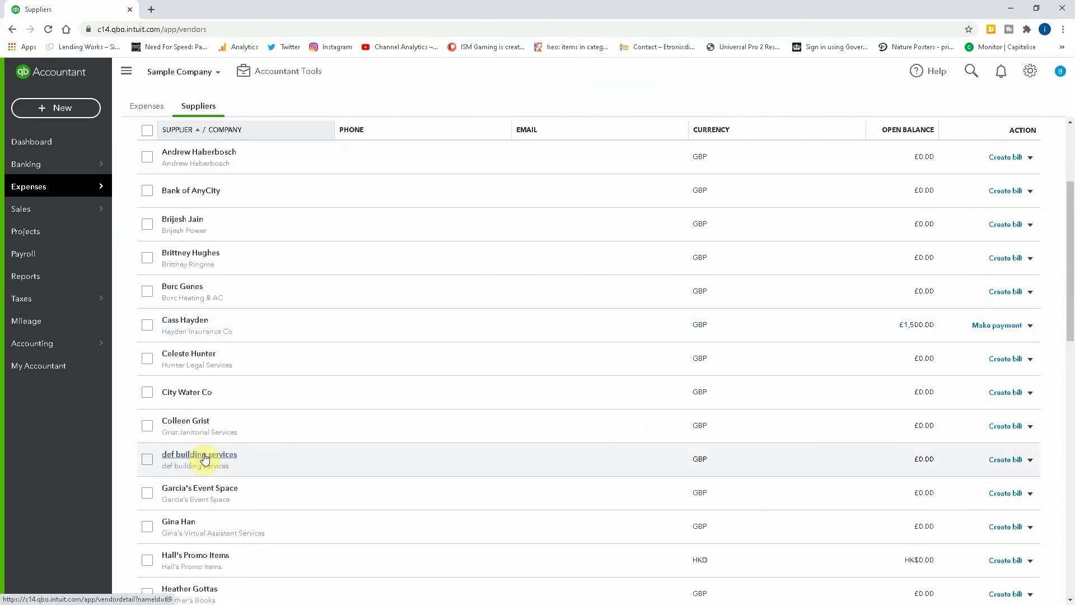
{"action": "left_click", "coordinate": [61, 112]}
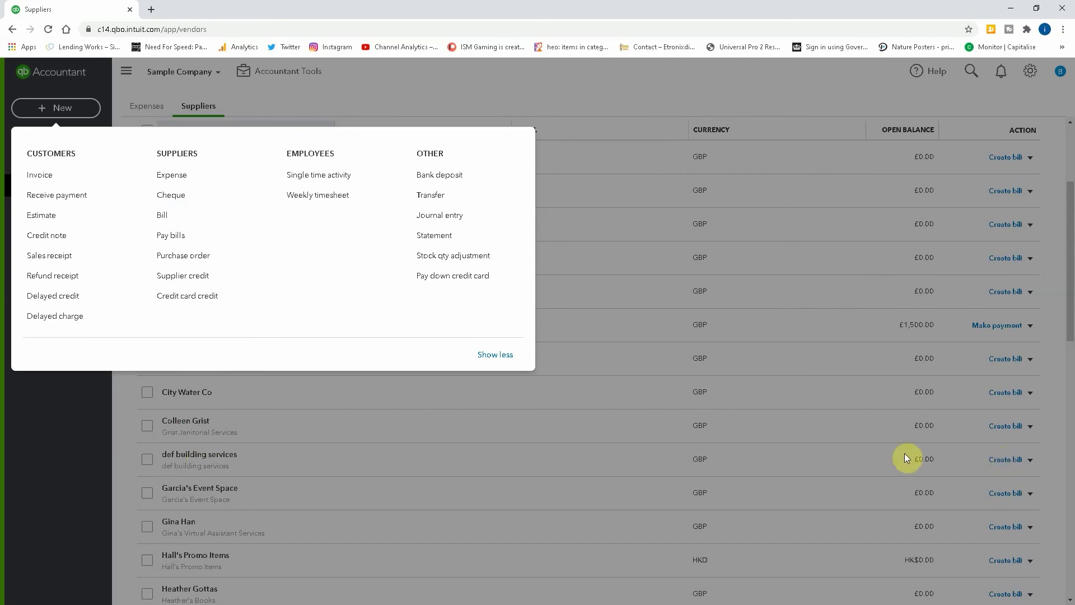
{"action": "left_click", "coordinate": [979, 469]}
{"action": "left_click", "coordinate": [1000, 468]}
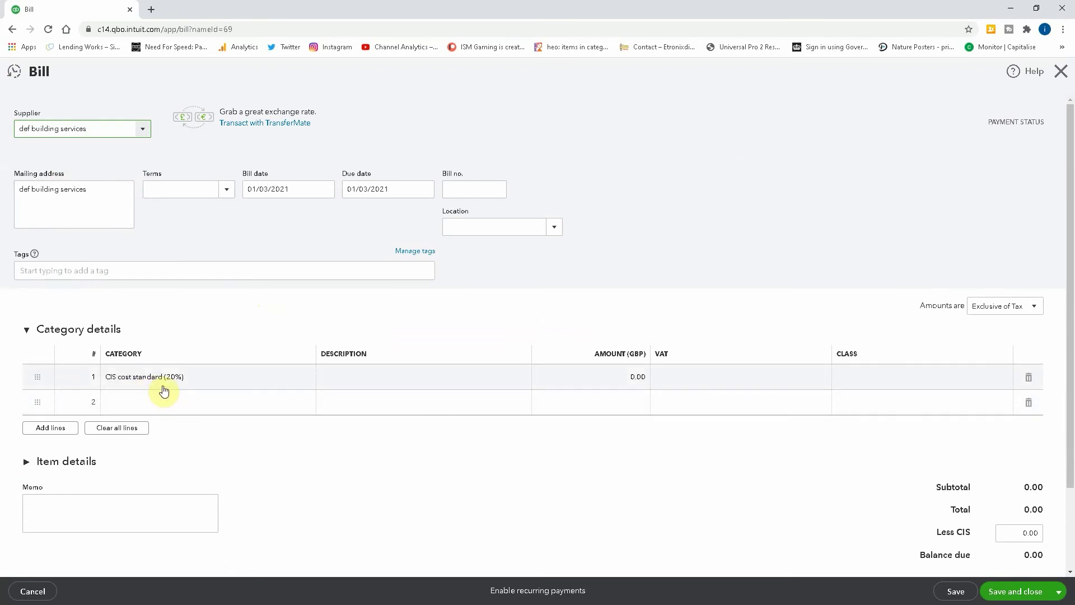
Step: Enter the first bill line as '5 days labour' for 1,000.00
{"action": "left_click", "coordinate": [392, 380]}
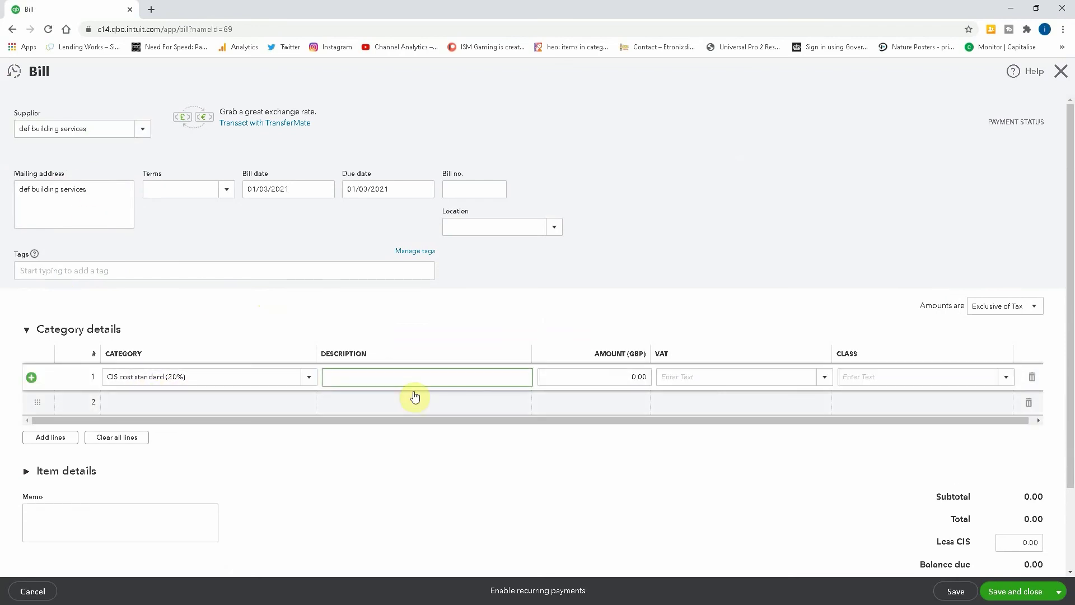
{"action": "type", "text": "5 days labour"}
{"action": "key", "text": "Tab"}
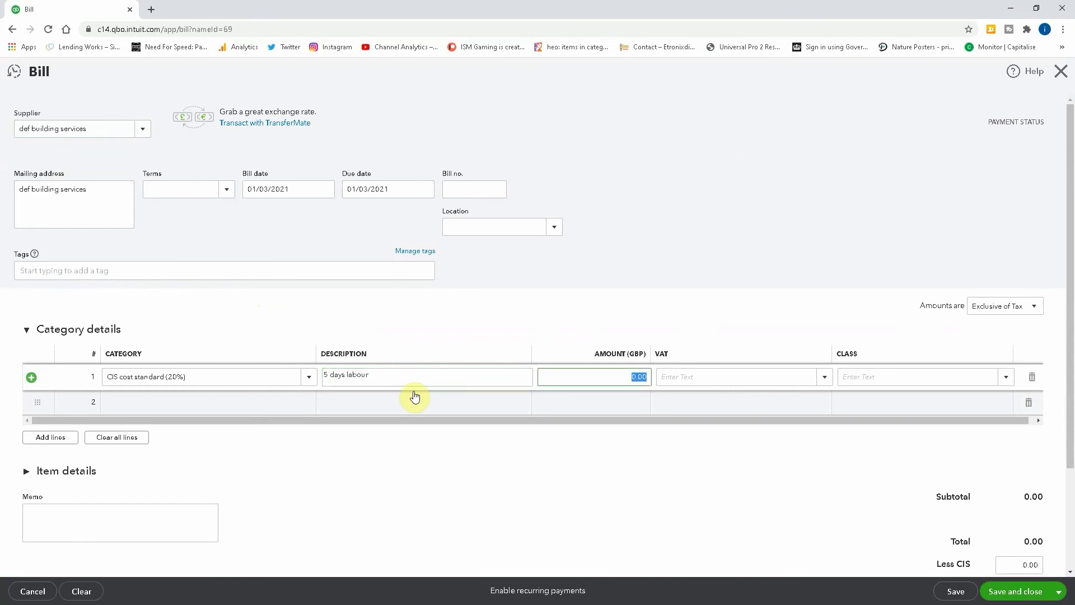
{"action": "type", "text": "1000"}
{"action": "key", "text": "Tab"}
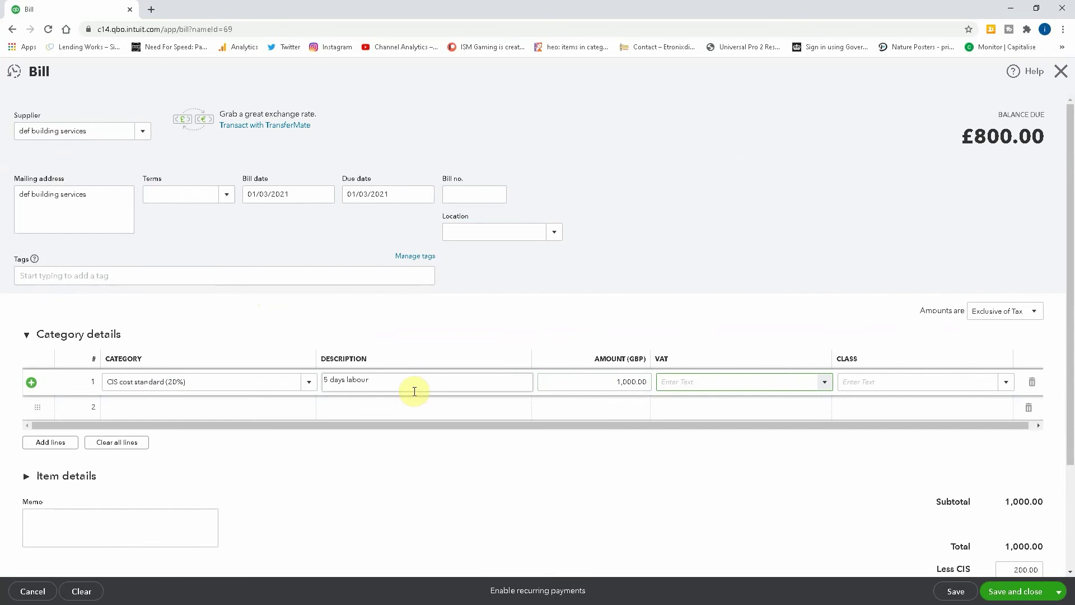
Step: Set the line's VAT to 20.0% RC CIS and save the bill, leaving £800.00 due
{"action": "left_click", "coordinate": [822, 383]}
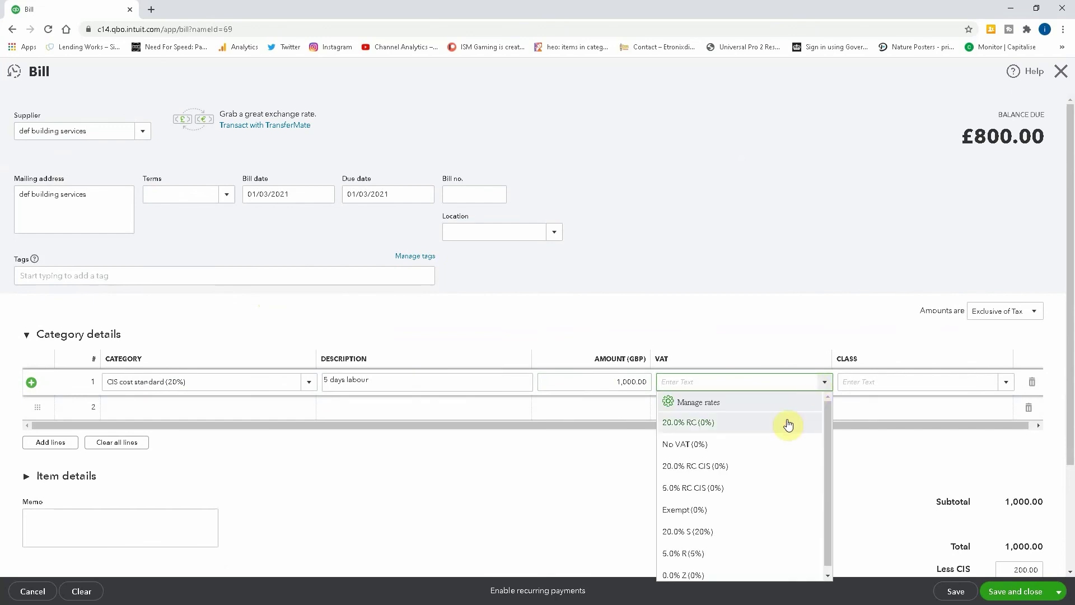
{"action": "left_click", "coordinate": [708, 531]}
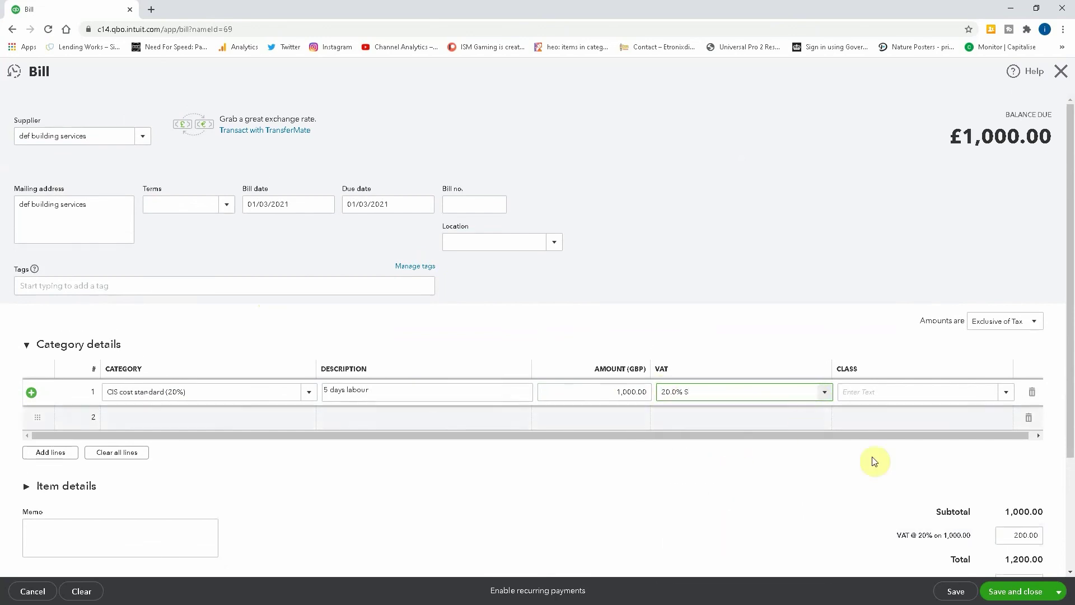
{"action": "scroll", "coordinate": [905, 468], "scroll_direction": "down", "scroll_amount": 2}
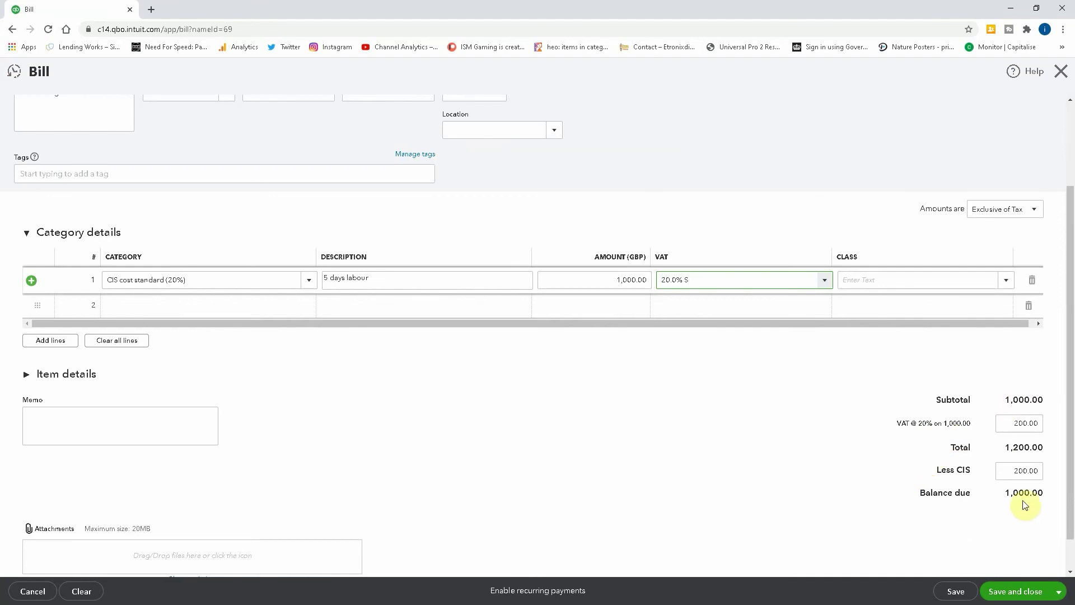
{"action": "left_click", "coordinate": [819, 284]}
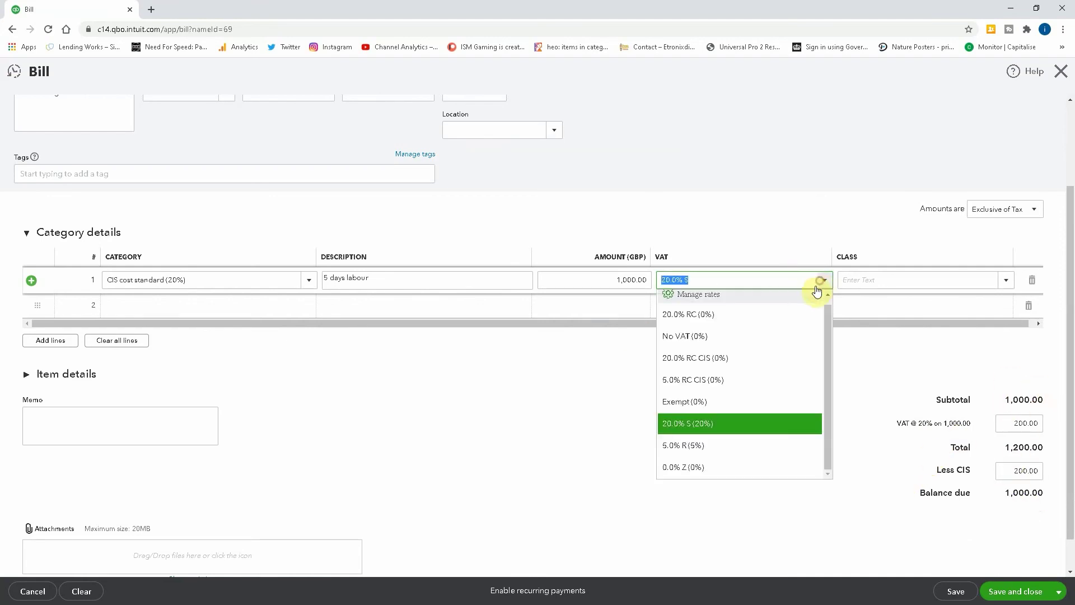
{"action": "left_click", "coordinate": [707, 363]}
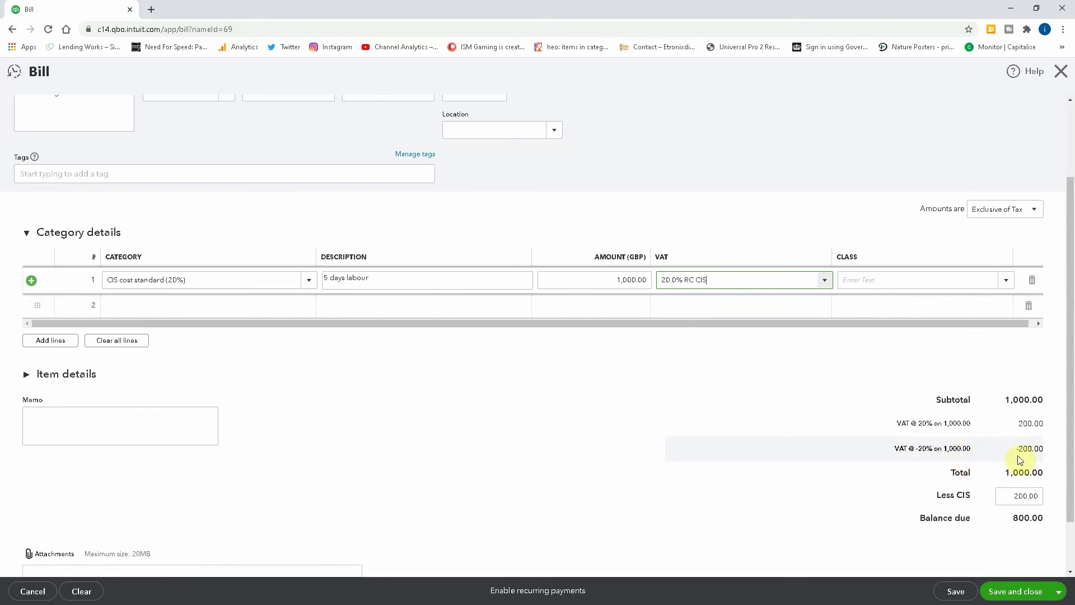
{"action": "left_click", "coordinate": [1021, 593]}
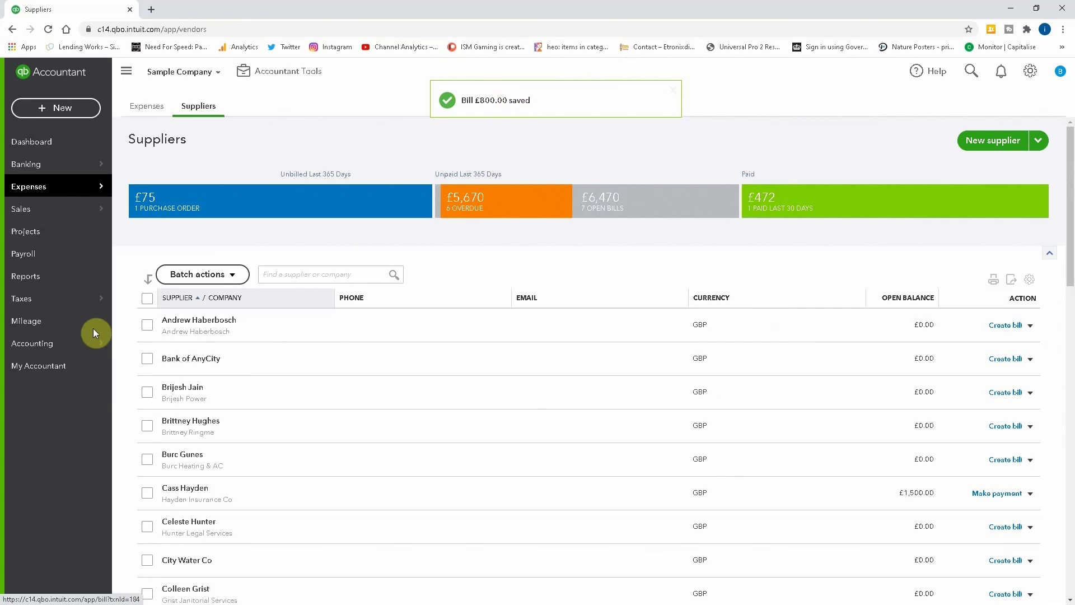
Step: Start preparing the VAT return with the period end date set to 31/03/2021
{"action": "mouse_move", "coordinate": [78, 301]}
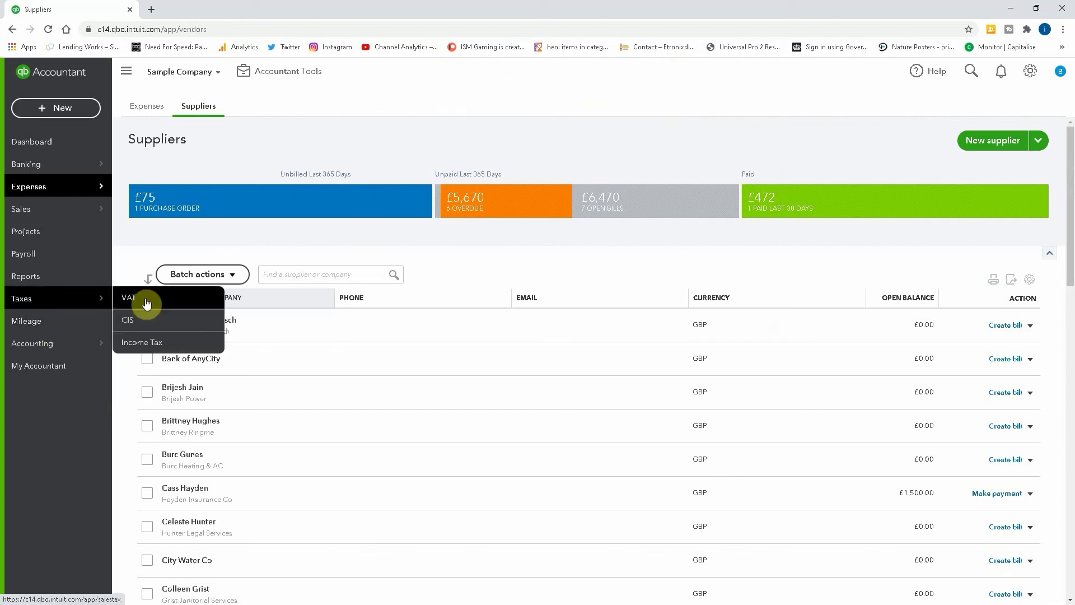
{"action": "left_click", "coordinate": [142, 302]}
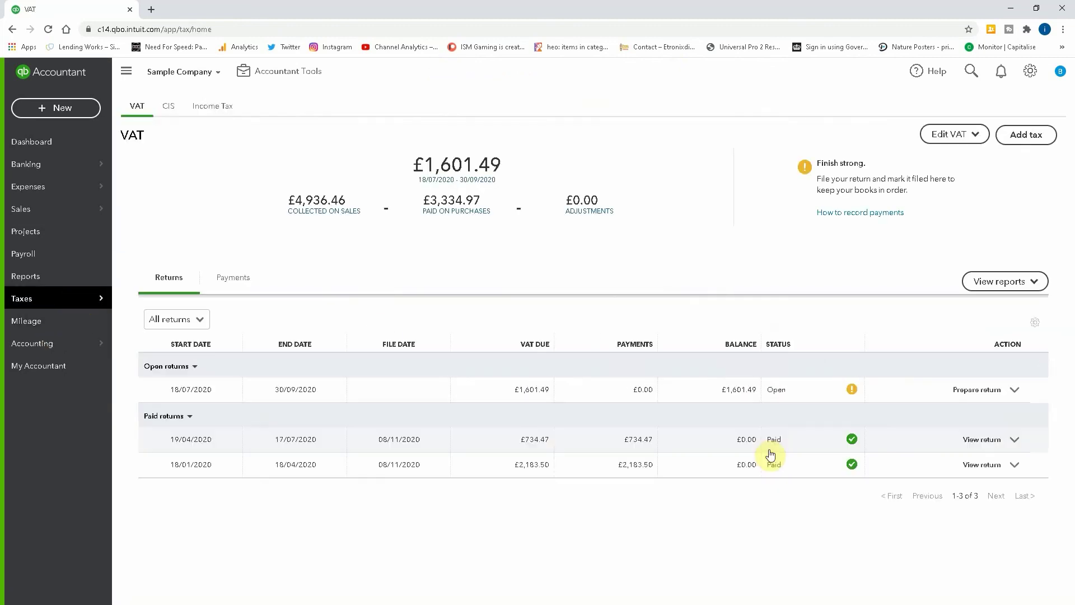
{"action": "left_click", "coordinate": [910, 392]}
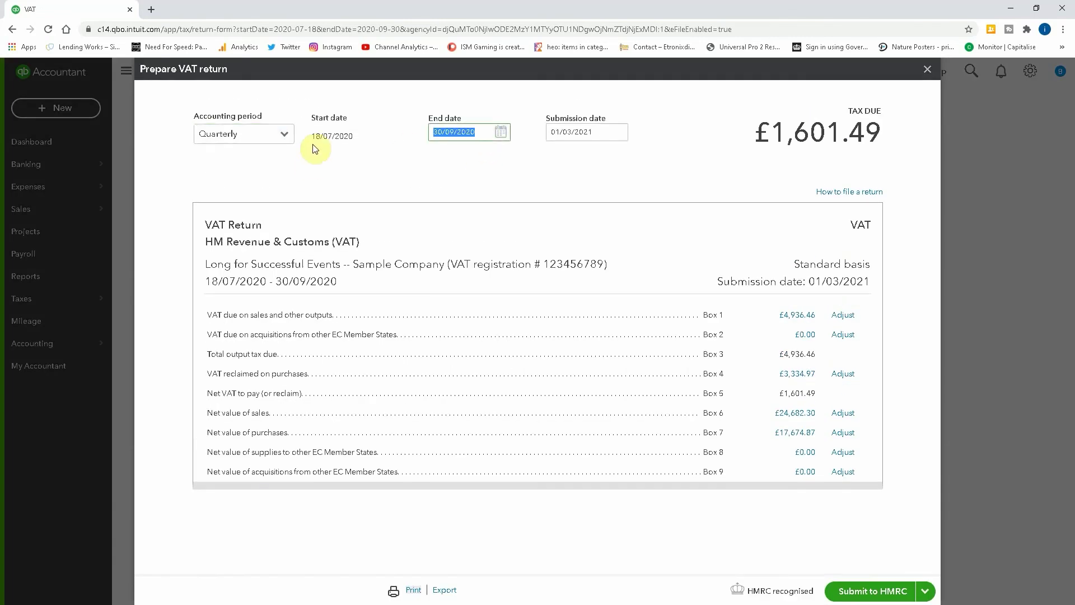
{"action": "type", "text": "31/03"}
{"action": "key", "text": "Tab"}
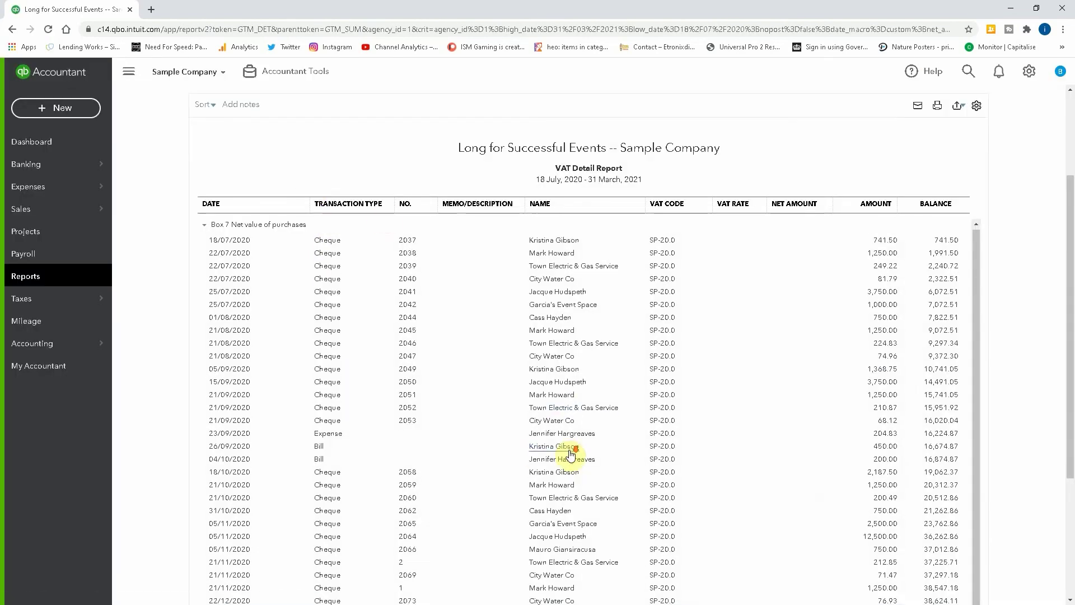
Step: Scroll the Box 7 report down to the def building services bill under RCPCIS-20.0
{"action": "scroll", "coordinate": [529, 408], "scroll_direction": "down", "scroll_amount": 4}
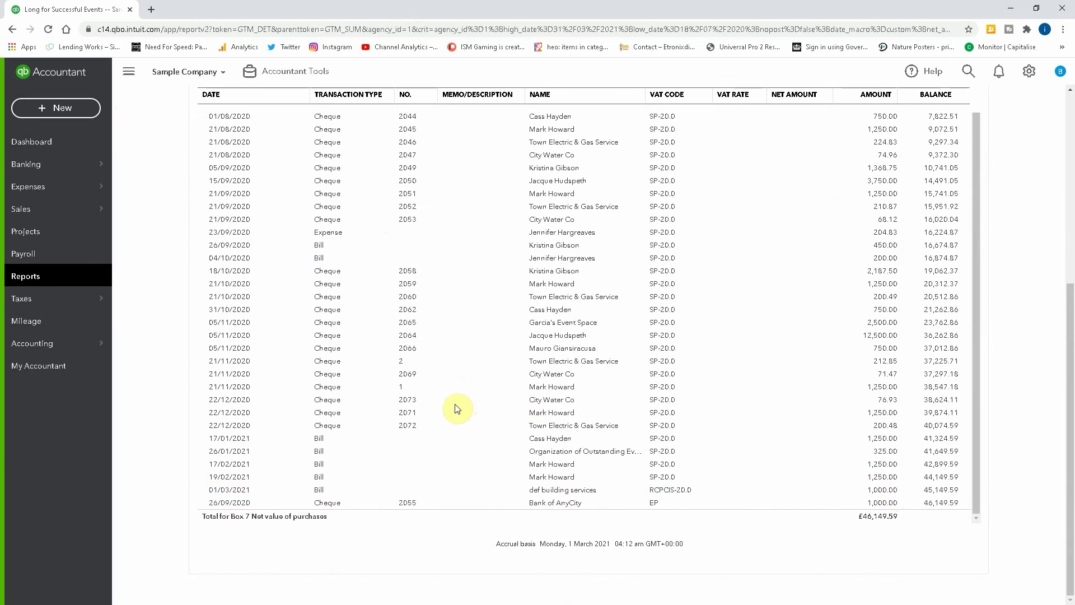
Step: Return to the Long for Successful Events company dashboard
{"action": "left_click", "coordinate": [54, 144]}
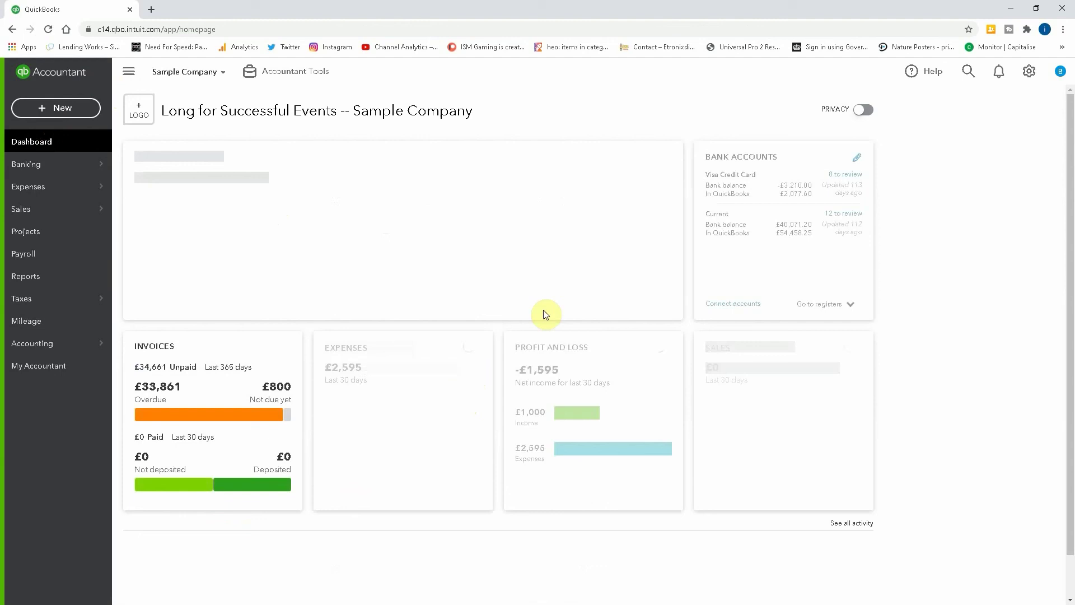